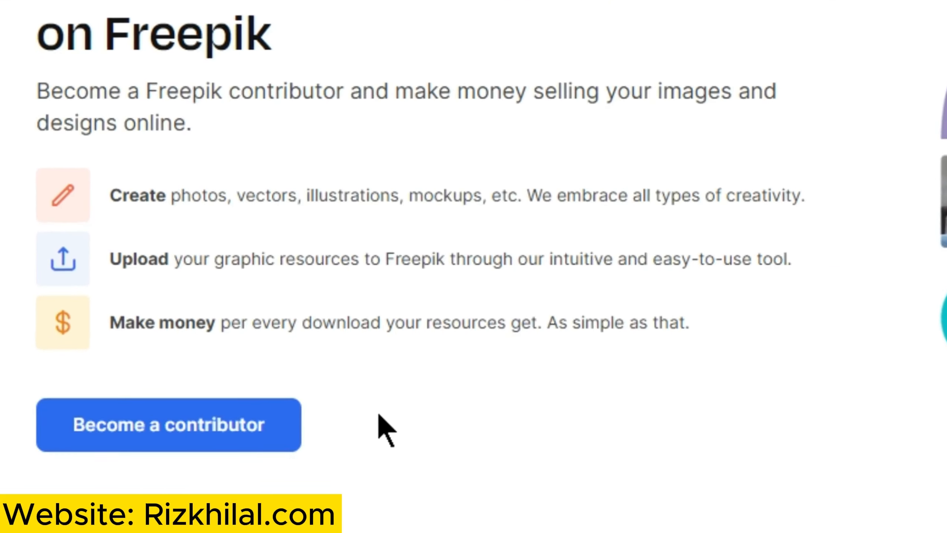
Sign up as a Freepik contributor with an existing Google account and dismiss the onboarding welcome.
left_click(310, 435)
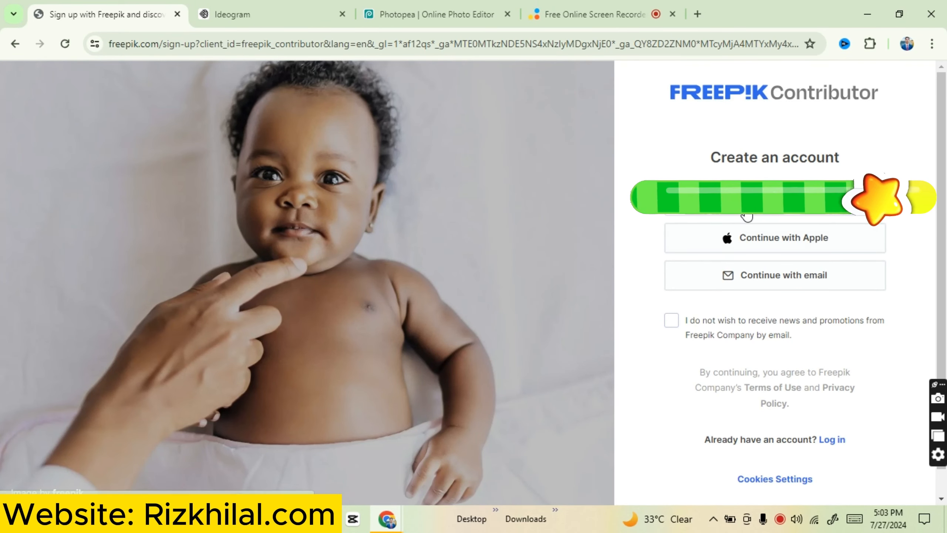
left_click(745, 212)
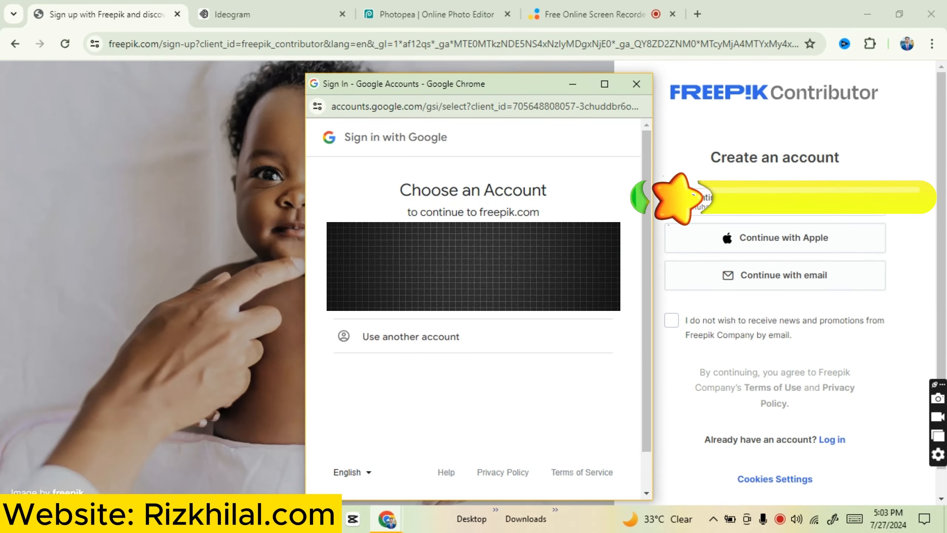
left_click(317, 256)
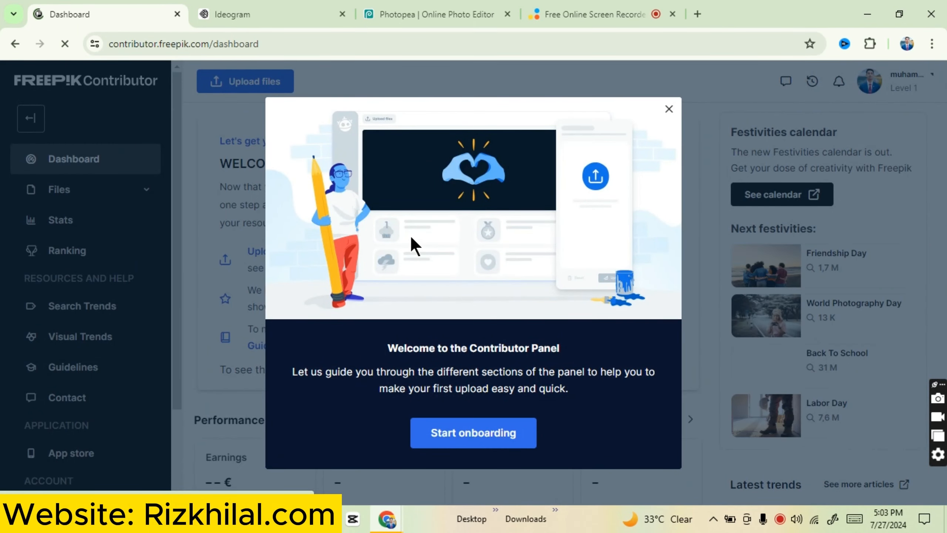
left_click(668, 110)
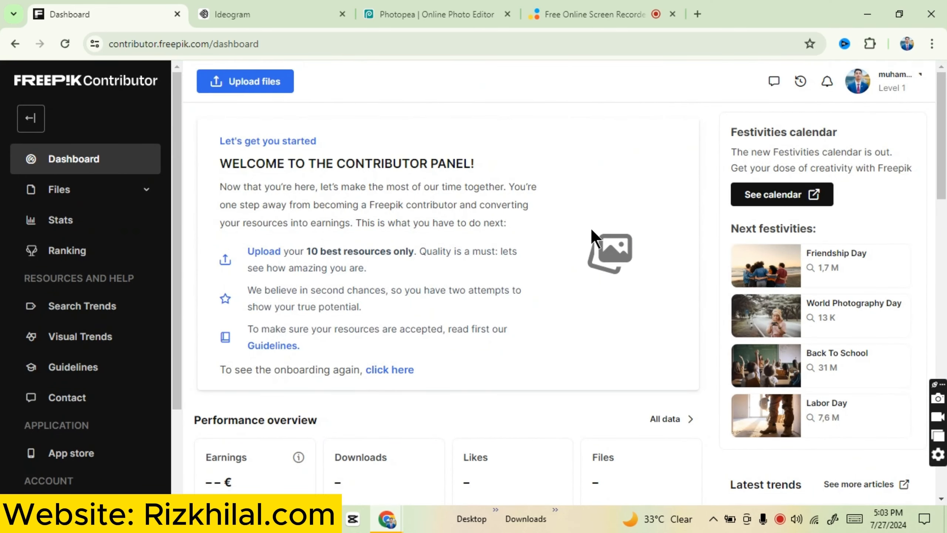
Look over the contributor dashboard, including the list of next festivities.
scroll(571, 275, "down", 3)
scroll(554, 283, "up", 3)
scroll(633, 300, "down", 3)
scroll(645, 269, "up", 3)
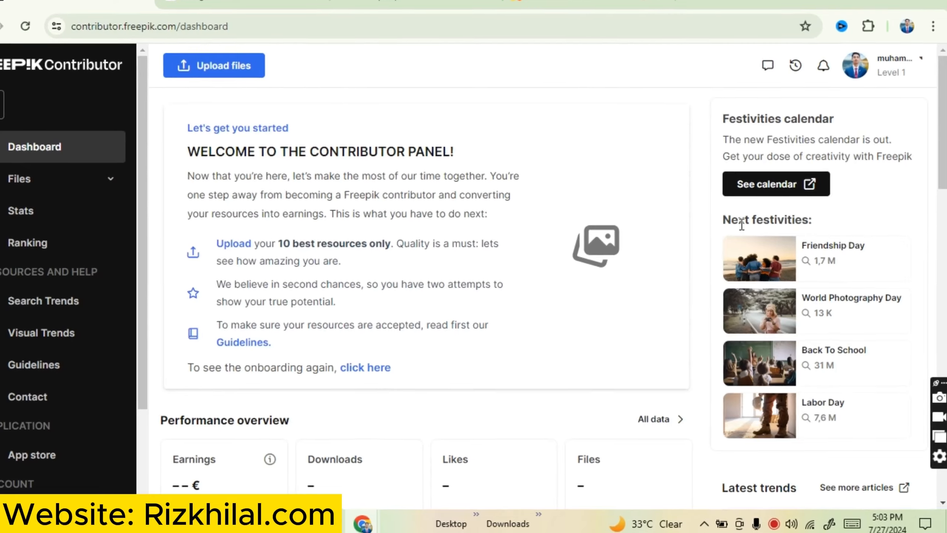
left_click_drag(724, 220, 812, 221)
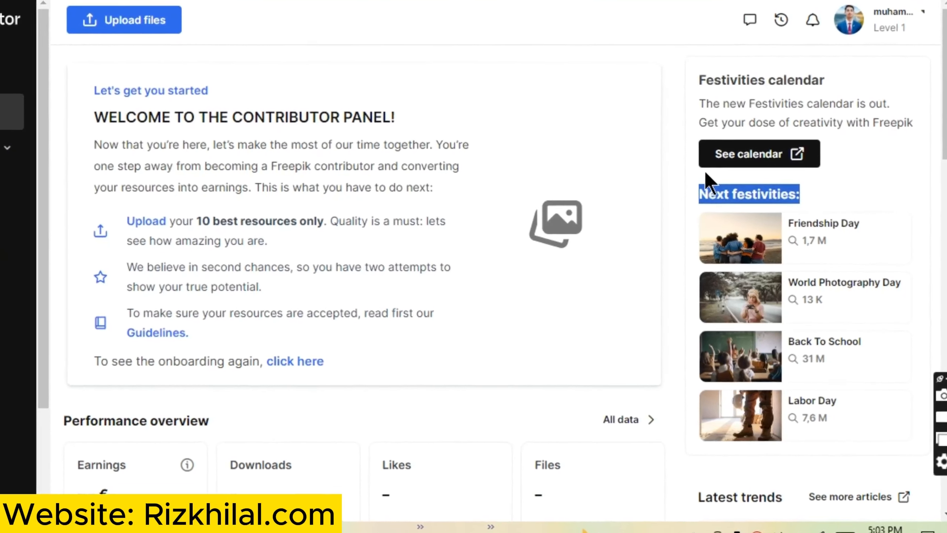
left_click(706, 175)
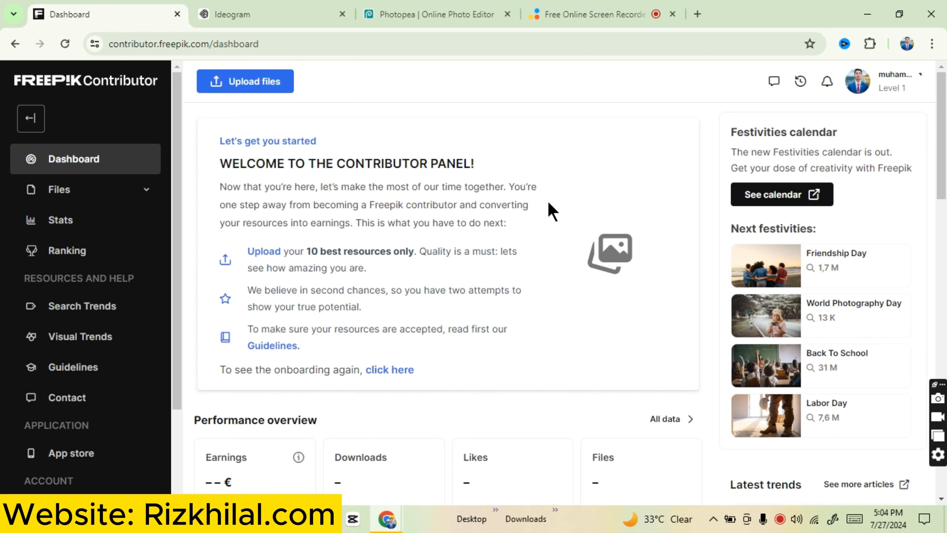
Switch to Ideogram, skim the Explore gallery, and expand the image prompt editor.
left_click(269, 12)
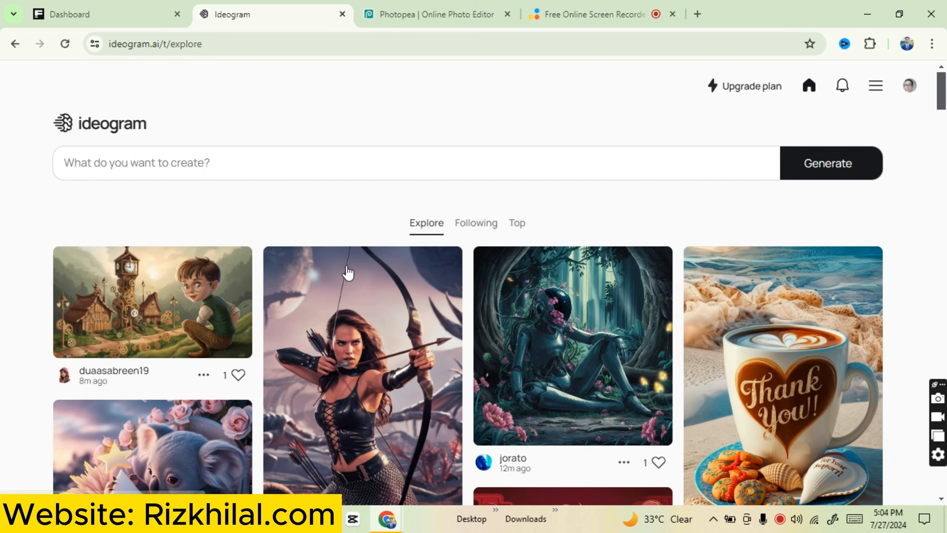
scroll(485, 364, "down", 5)
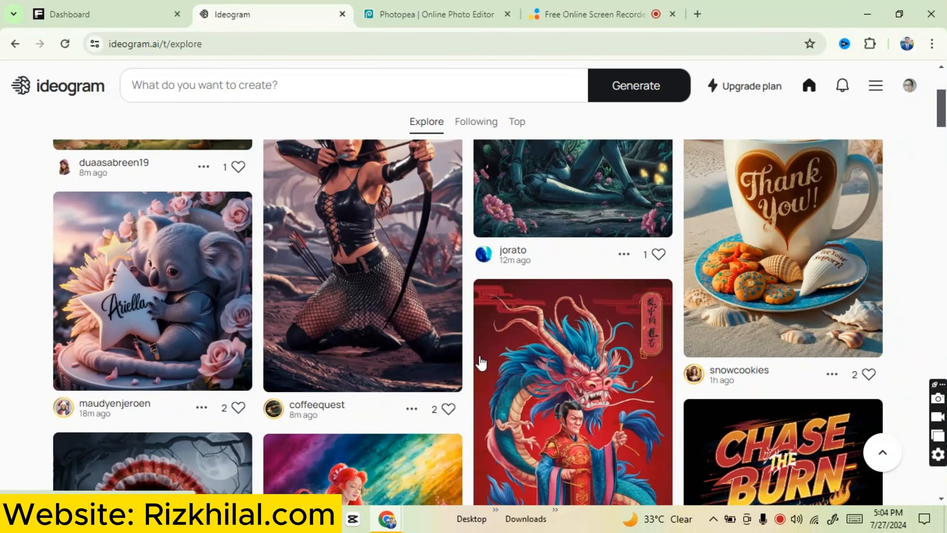
scroll(481, 362, "up", 5)
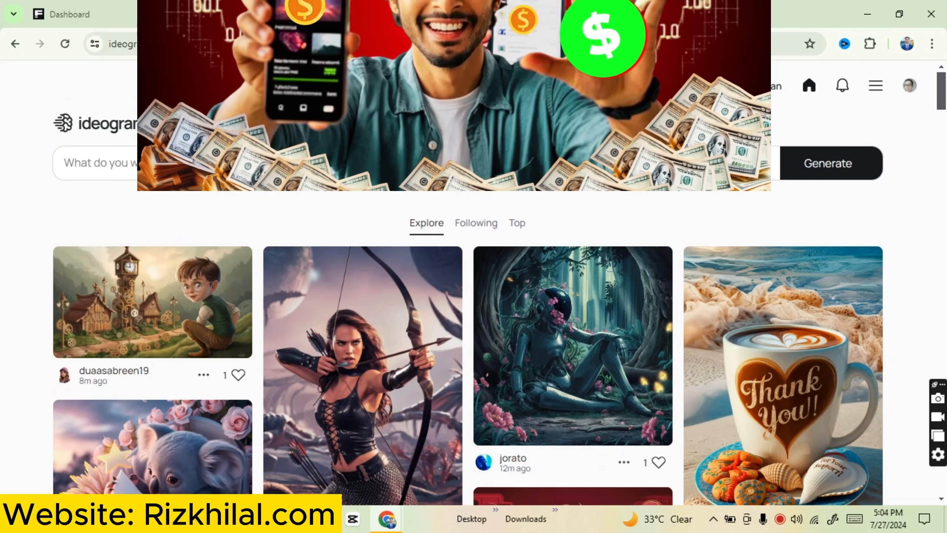
left_click(411, 163)
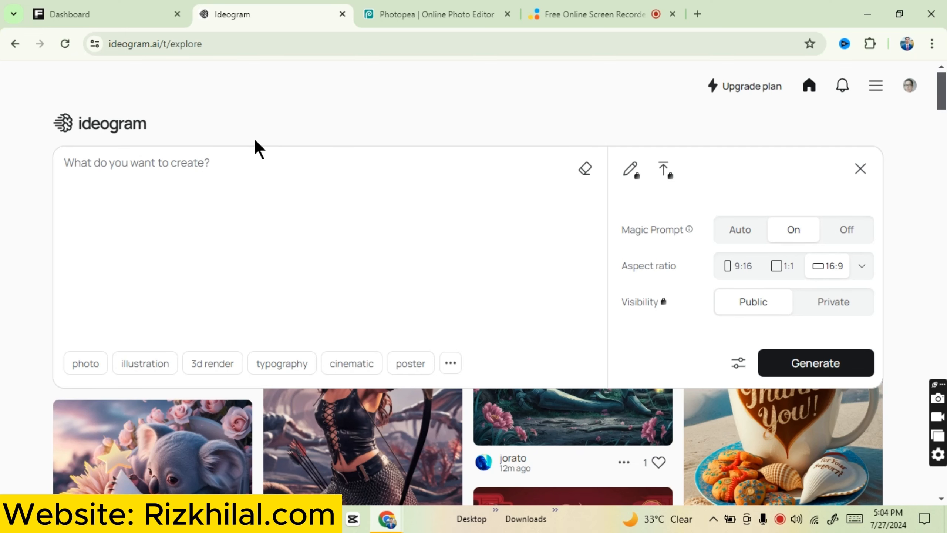
Check the next festivity on the Freepik dashboard and generate Ideogram images from the prompt "friendship day" in photo style.
left_click(92, 16)
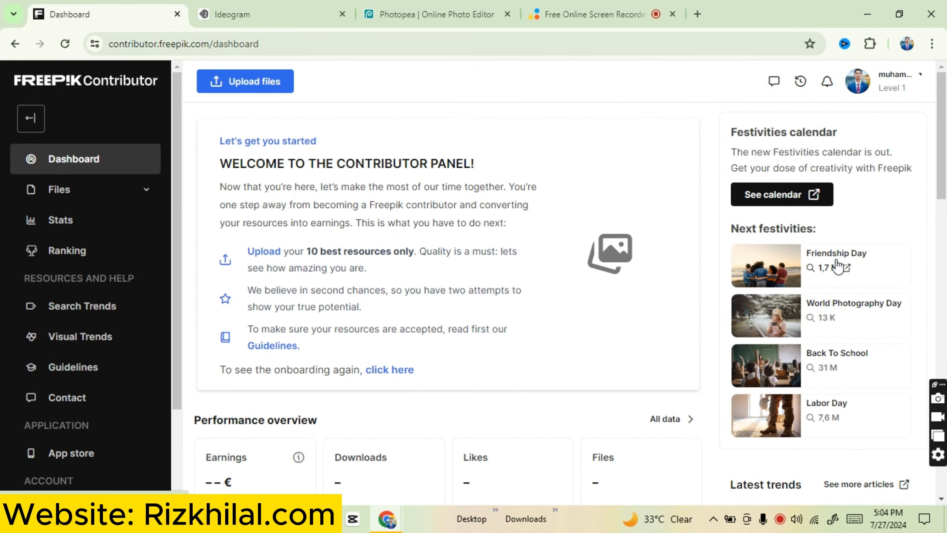
left_click(276, 14)
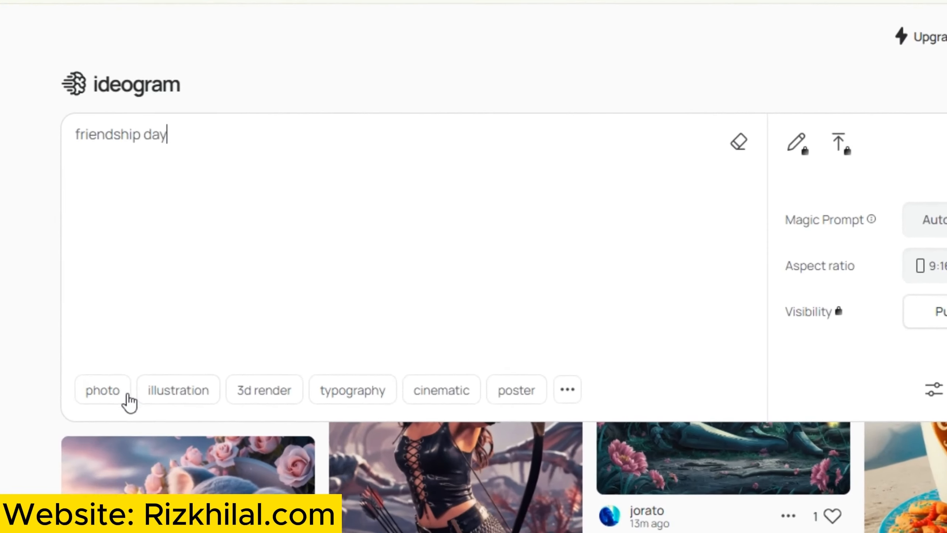
left_click(127, 397)
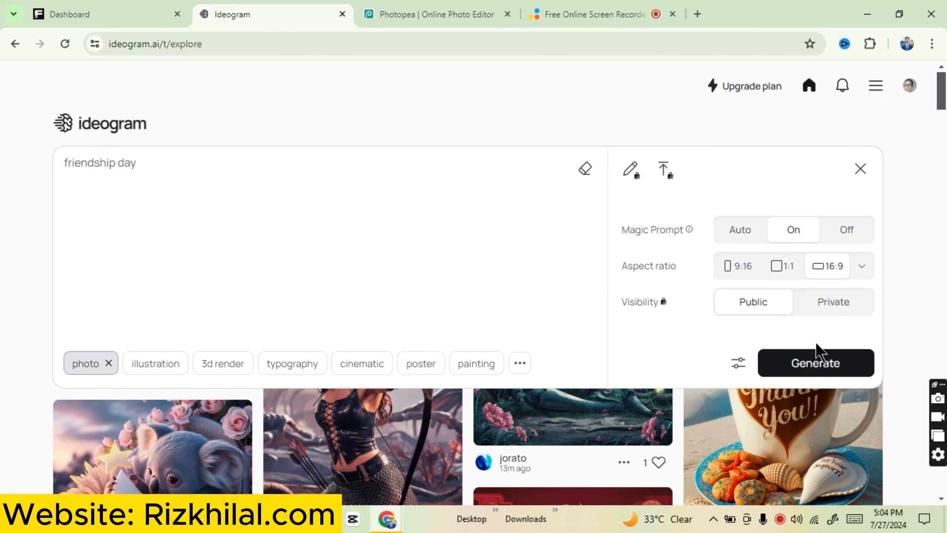
left_click(817, 358)
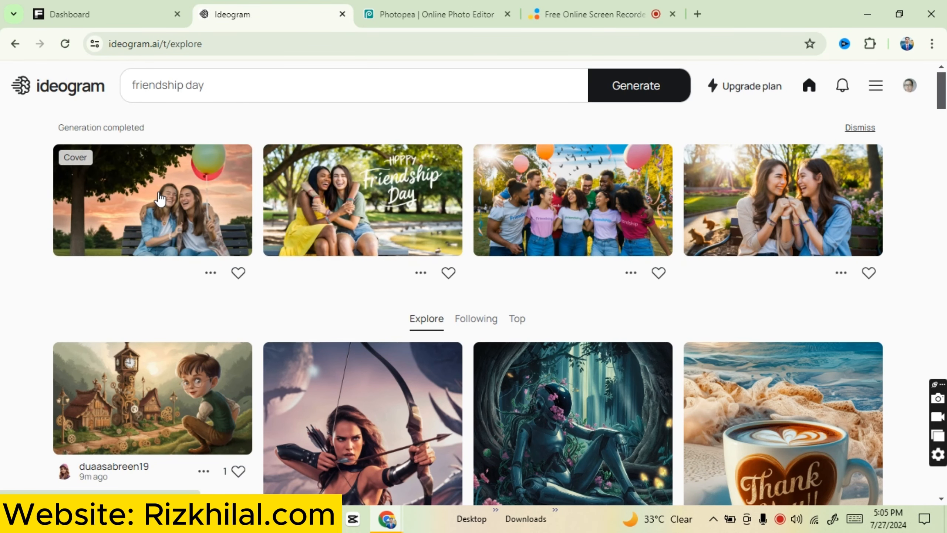
View each of the generated Friendship Day images at full size.
left_click(160, 199)
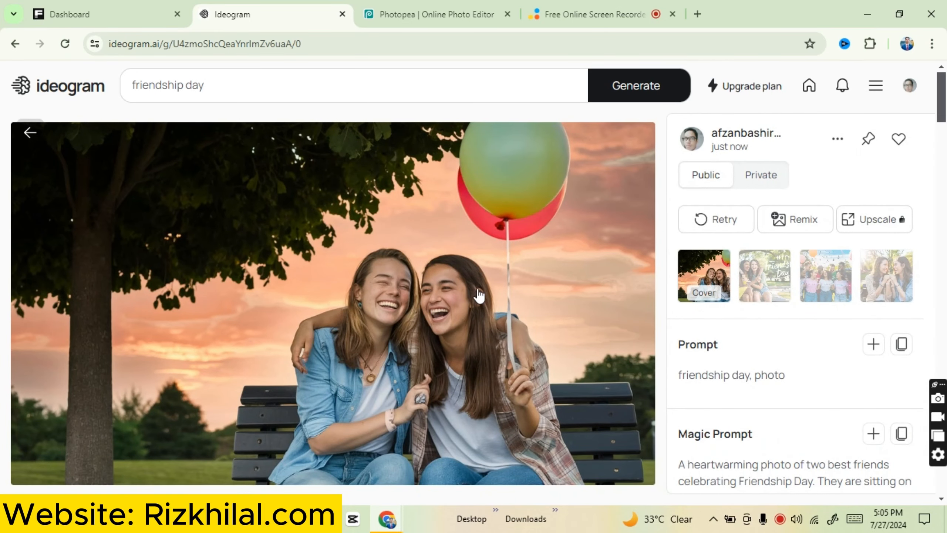
left_click(748, 277)
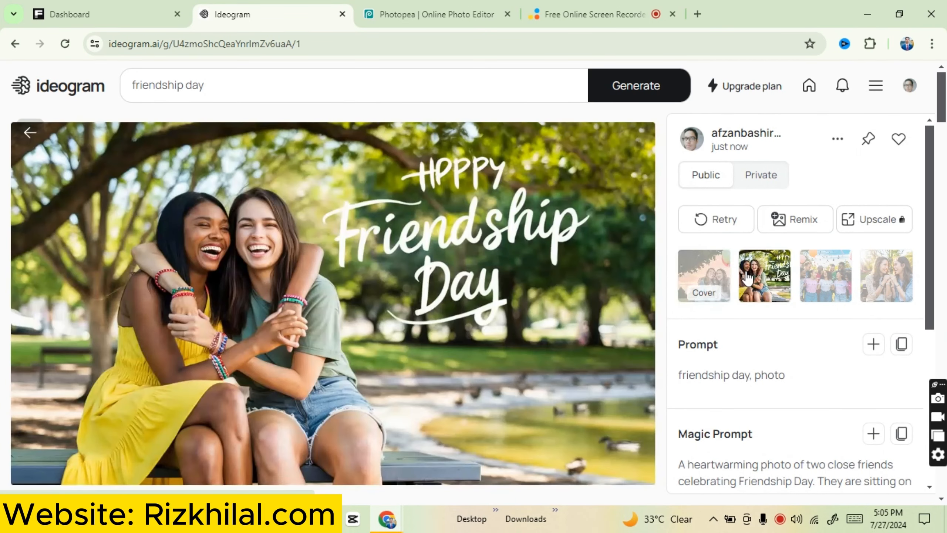
left_click(821, 276)
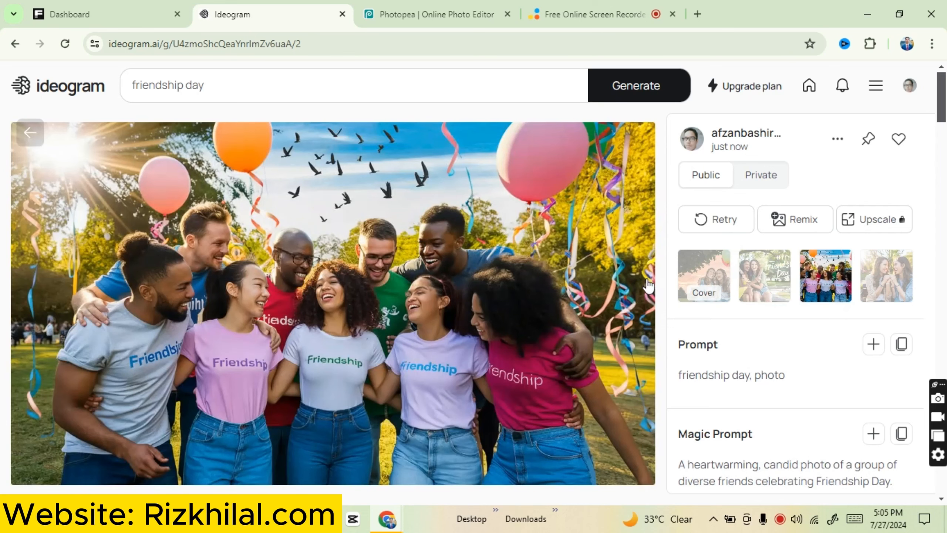
left_click(894, 278)
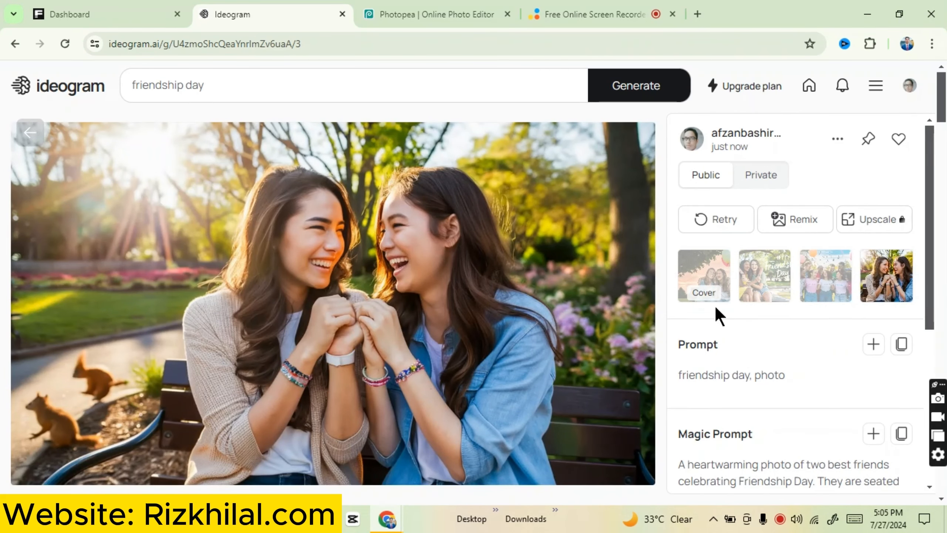
Download the third image, the group of friends in Friendship shirts, as a JPEG at 70% quality.
left_click(825, 279)
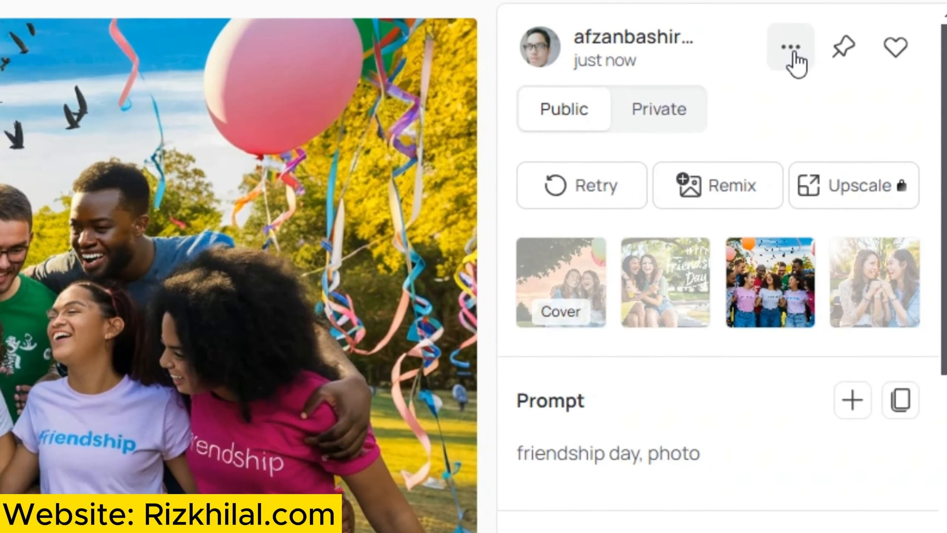
left_click(811, 86)
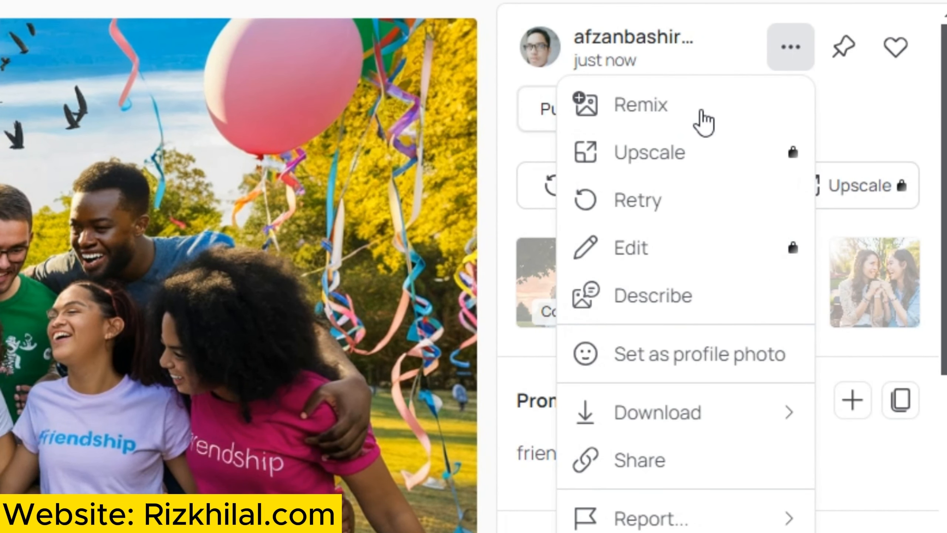
mouse_move(679, 414)
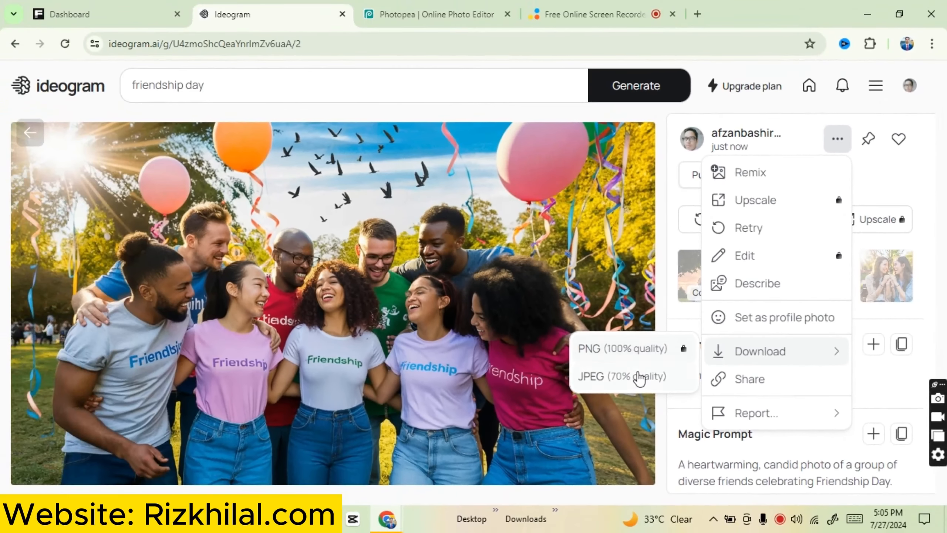
left_click(638, 376)
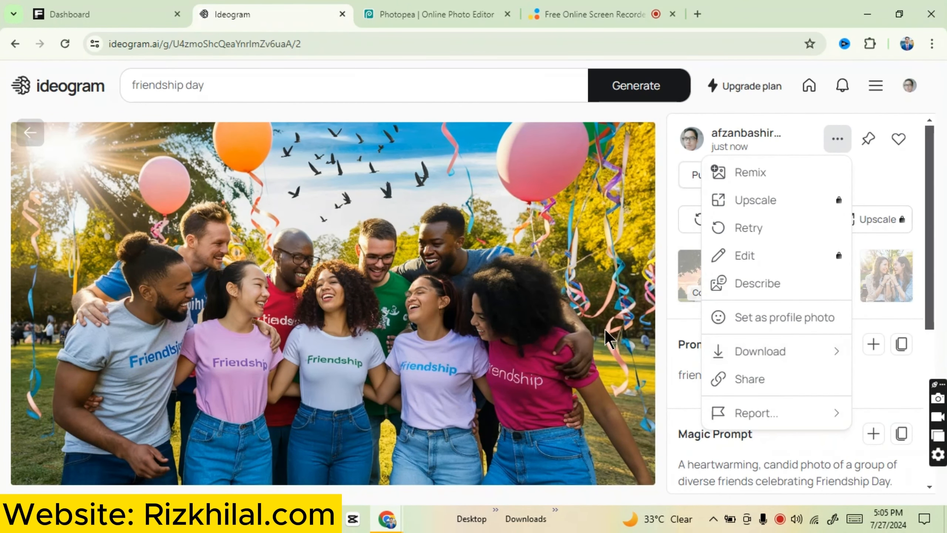
left_click(656, 246)
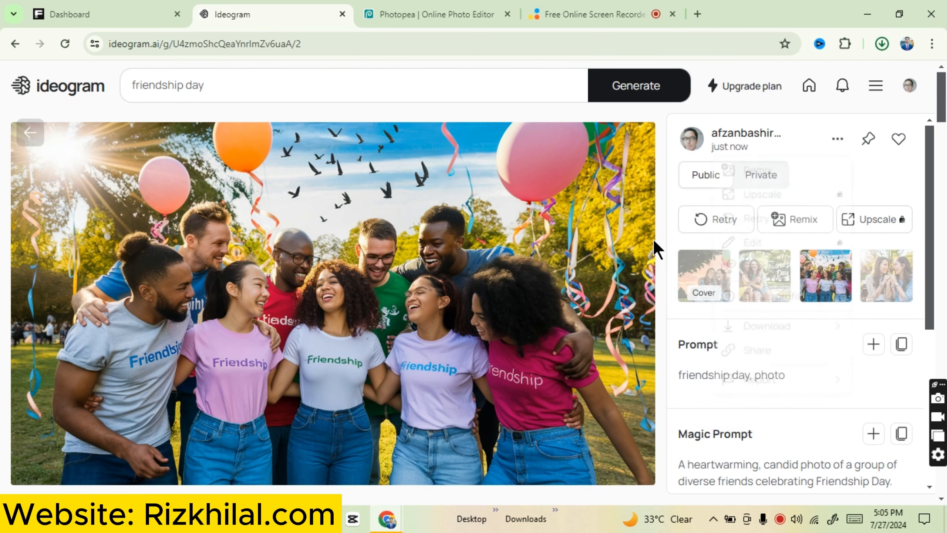
Switch to the Freepik Contributor dashboard, look it over, and open the file upload form.
left_click(112, 11)
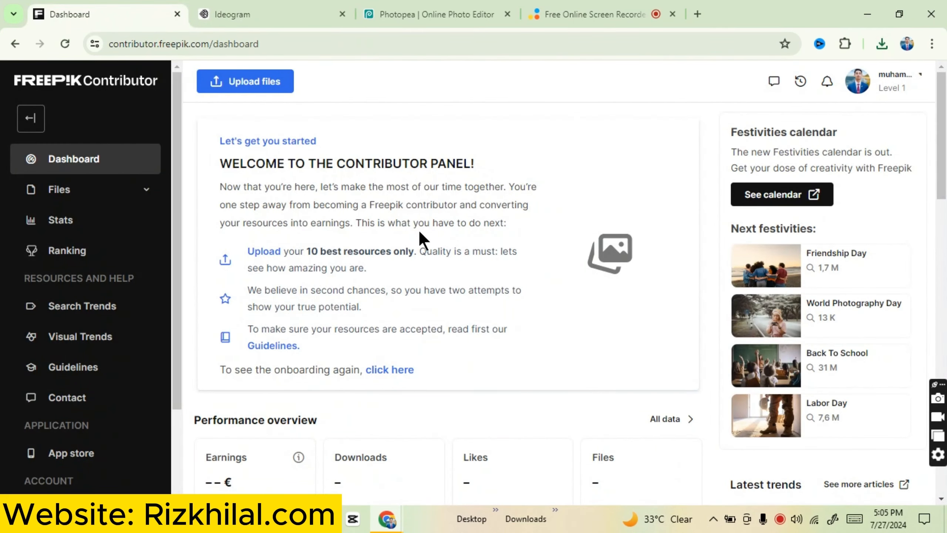
scroll(483, 307, "down", 10)
scroll(469, 268, "up", 10)
scroll(514, 297, "down", 3)
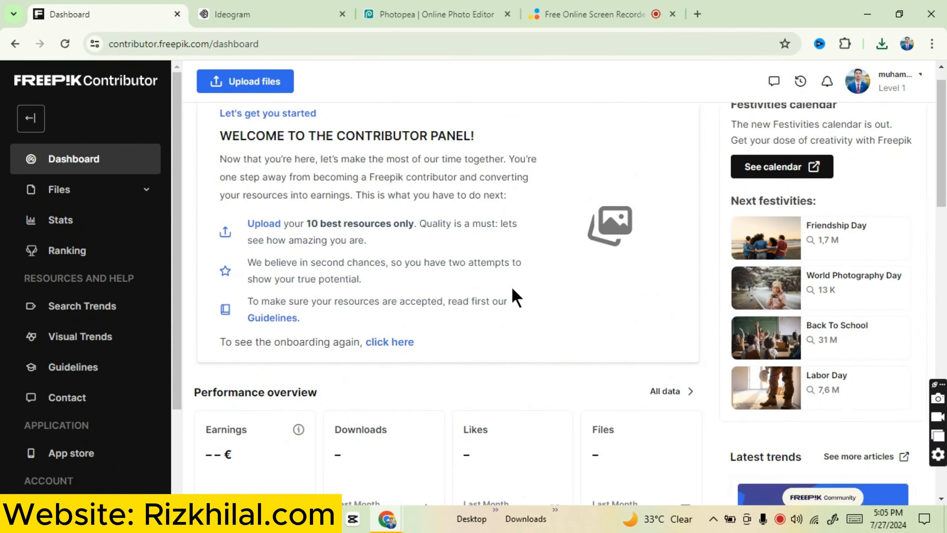
scroll(525, 313, "up", 3)
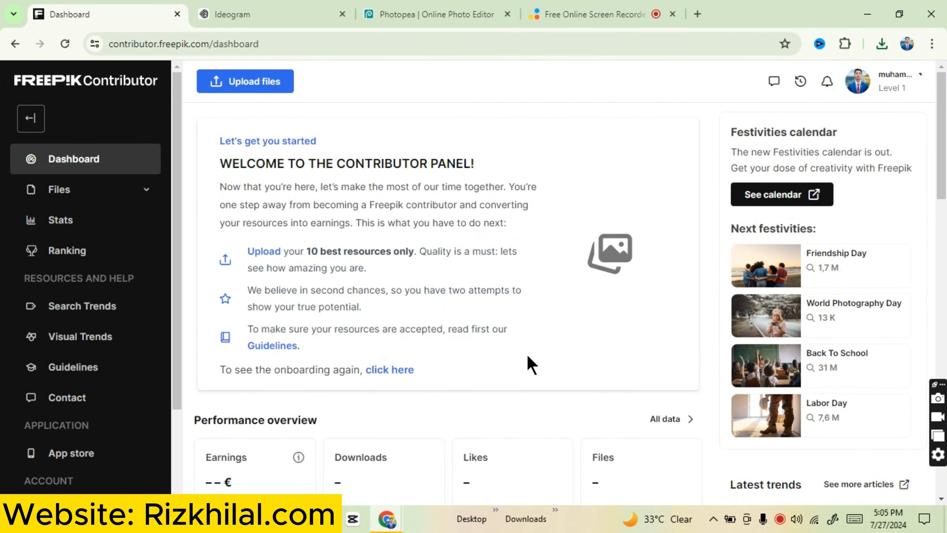
left_click(228, 83)
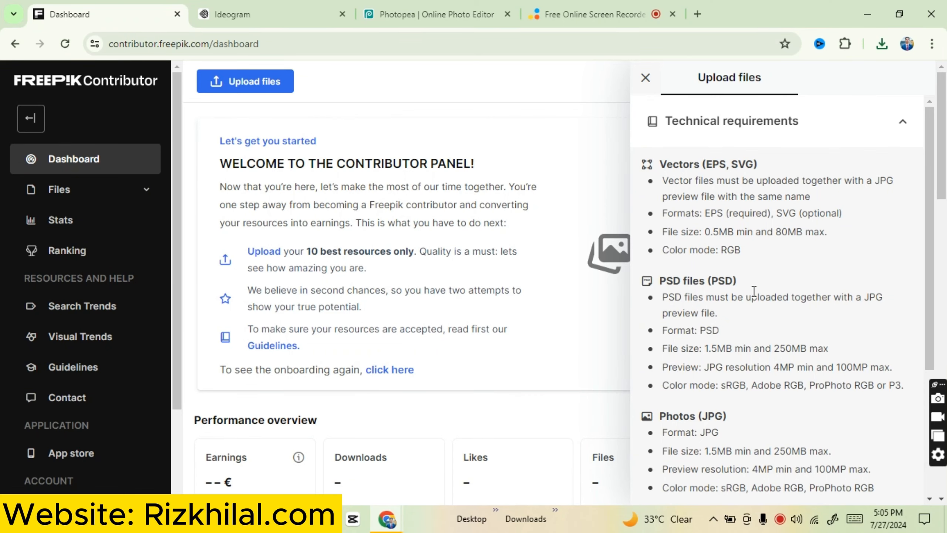
Read the technical requirements for JPG photos, covering format, file size and preview resolution, and close the upload form.
scroll(754, 290, "down", 5)
scroll(772, 365, "up", 3)
scroll(705, 291, "down", 3)
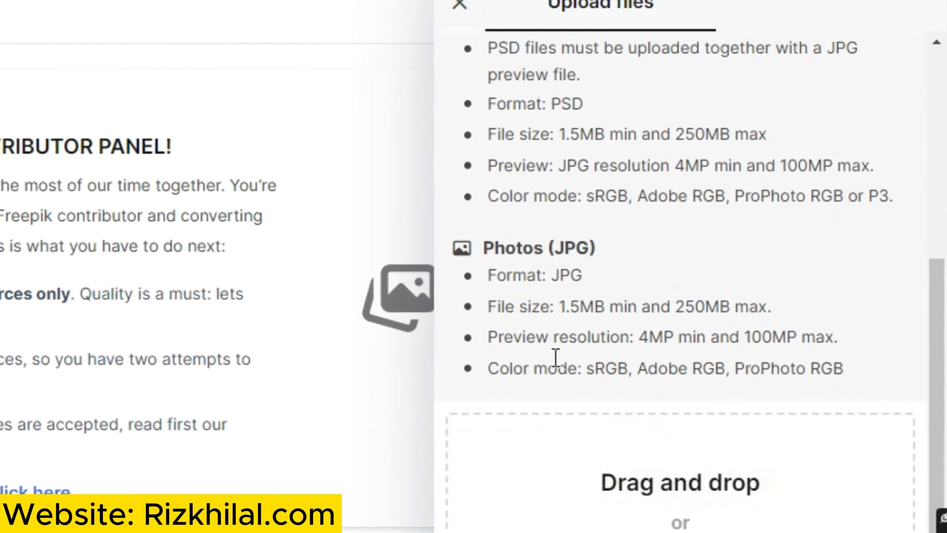
left_click_drag(487, 275, 598, 289)
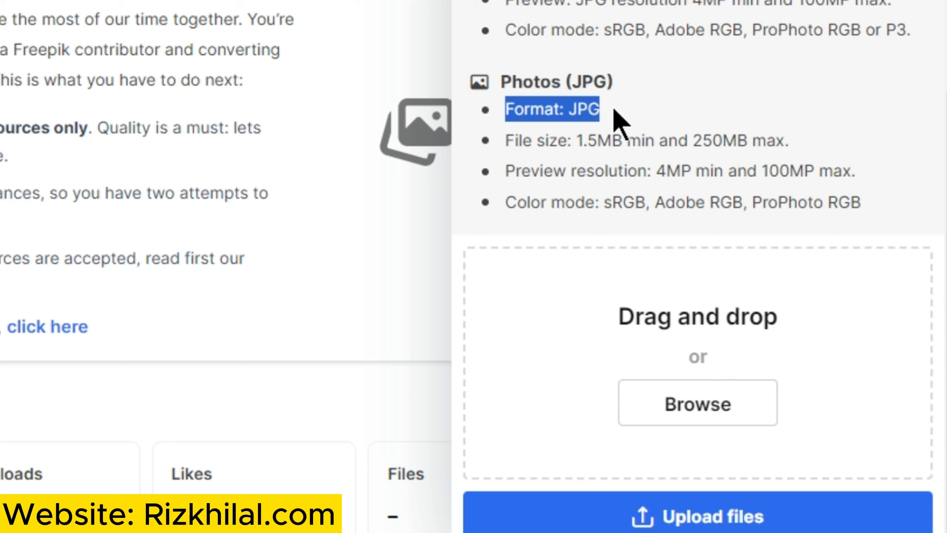
left_click(614, 110)
left_click_drag(508, 140, 803, 152)
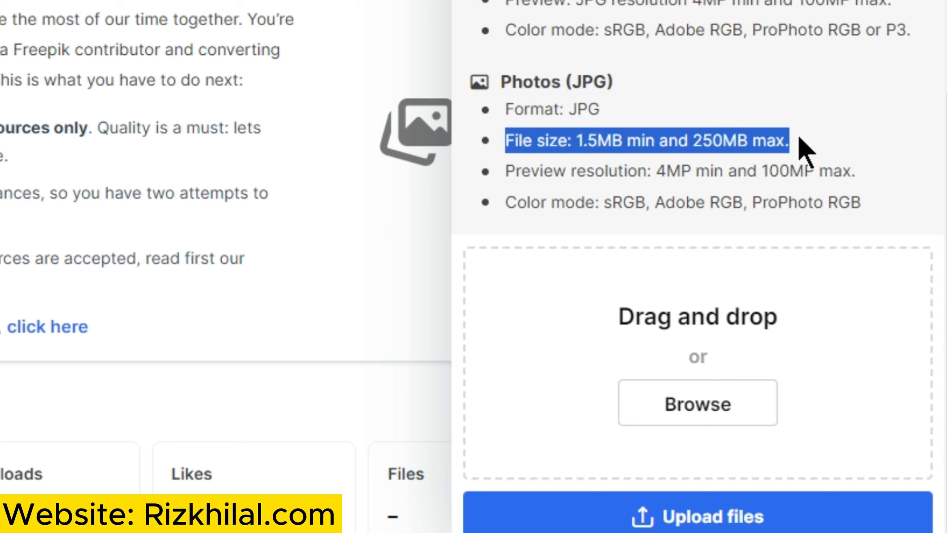
left_click(718, 129)
left_click_drag(503, 176, 899, 177)
left_click(815, 121)
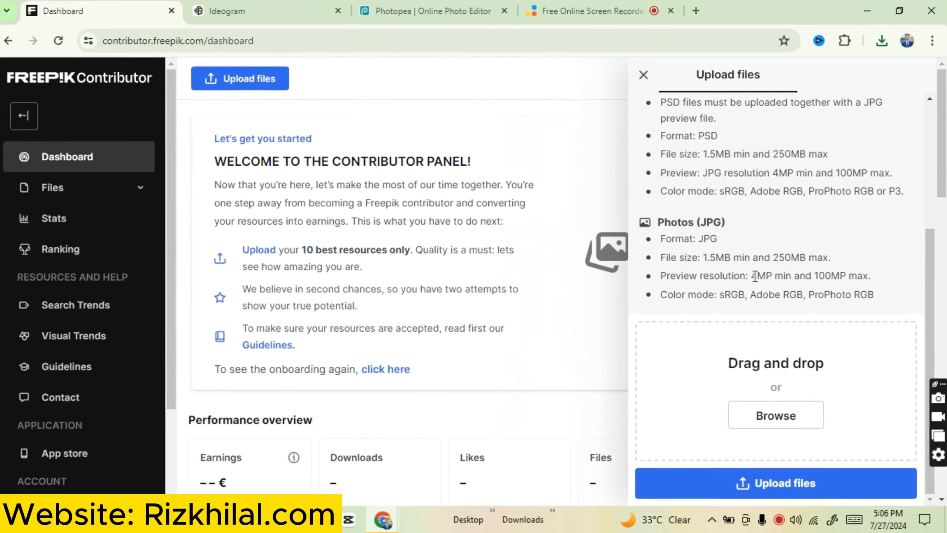
scroll(699, 332, "down", 4)
scroll(713, 332, "up", 5)
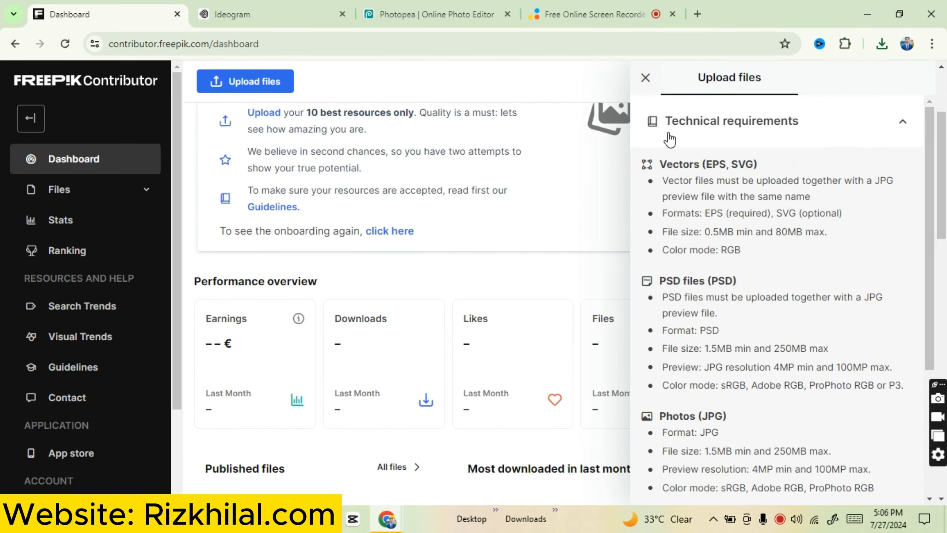
left_click(644, 86)
scroll(560, 275, "down", 3)
scroll(559, 276, "up", 6)
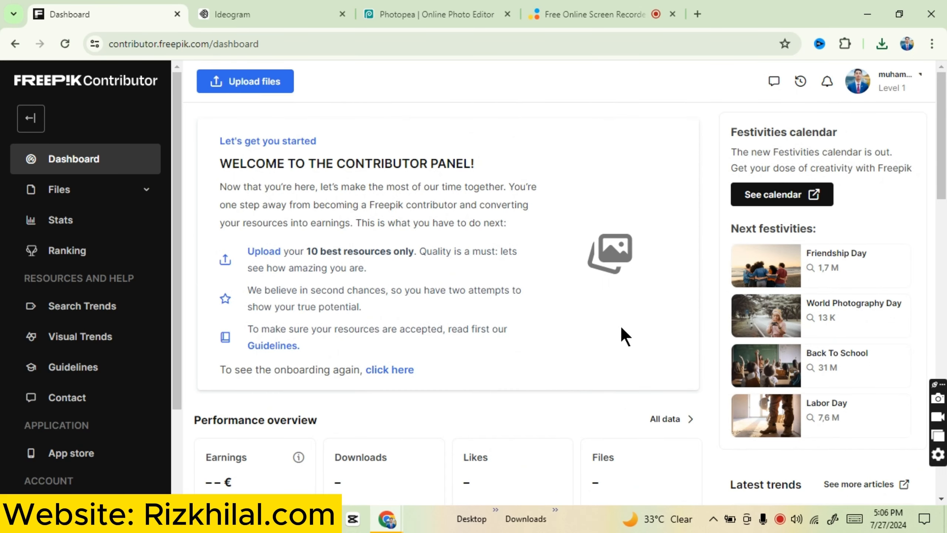
Switch to Photopea and set the Friendship group photo's resolution to 300 DPI in Image Size, keeping resampling on.
left_click(400, 15)
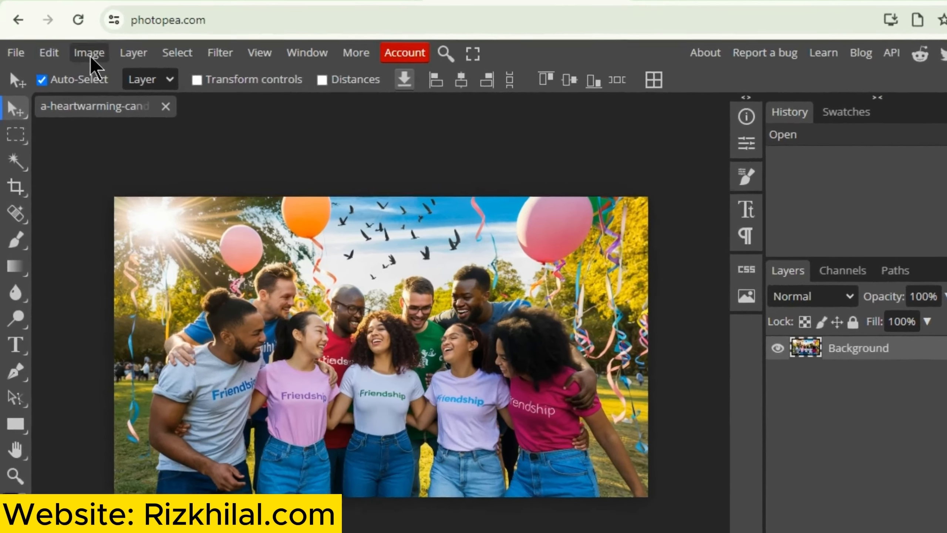
left_click(75, 73)
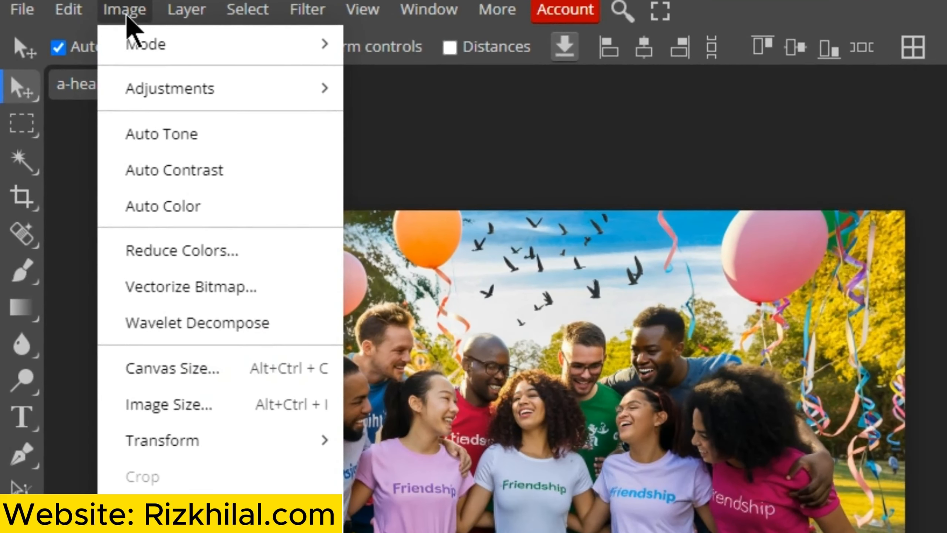
left_click(177, 409)
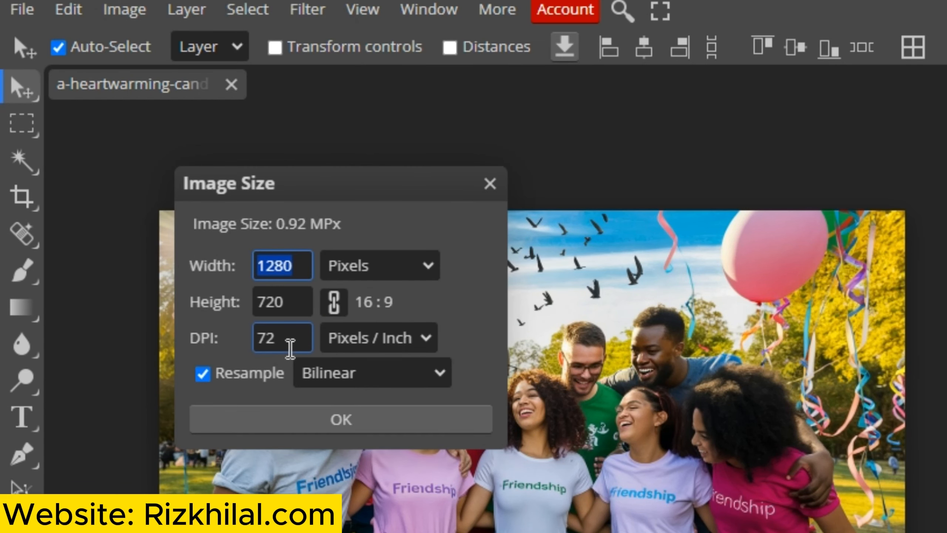
left_click(282, 337)
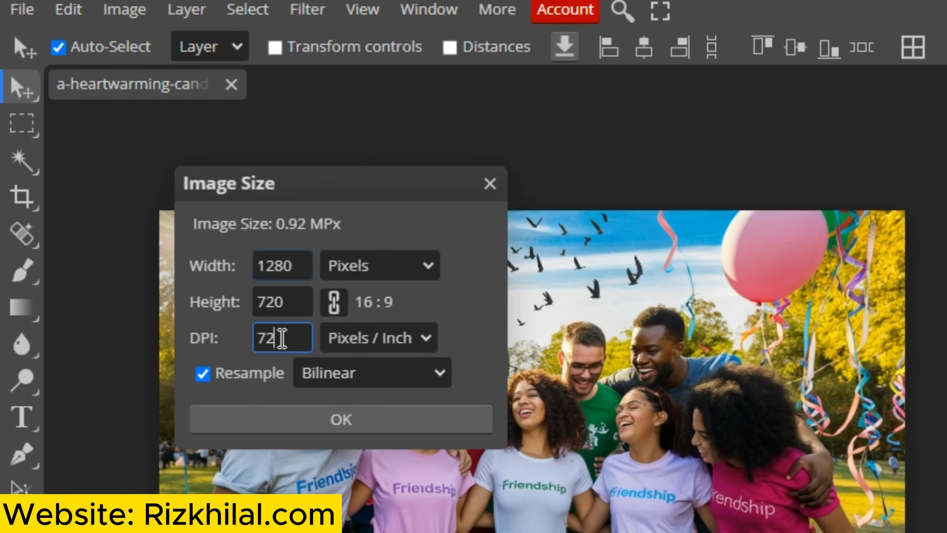
key("BackSpace")
key("BackSpace")
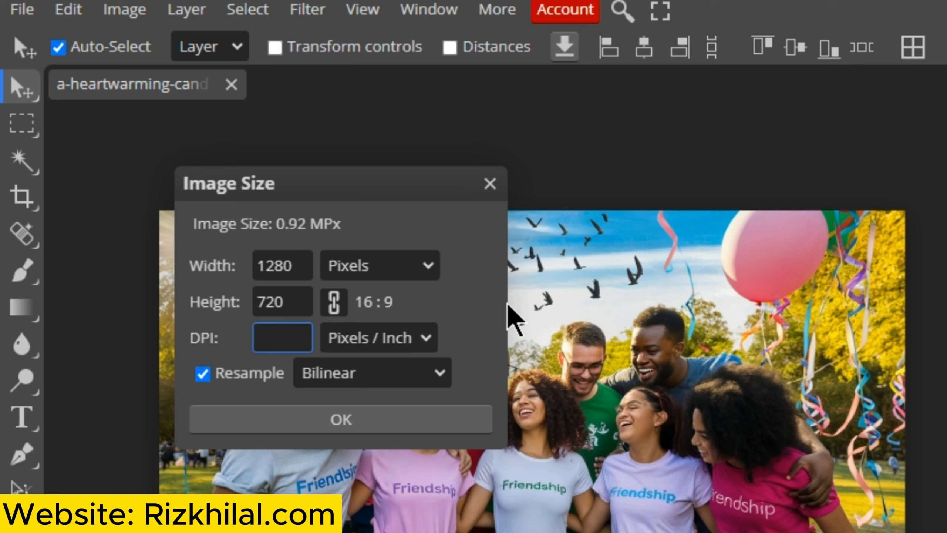
type("300")
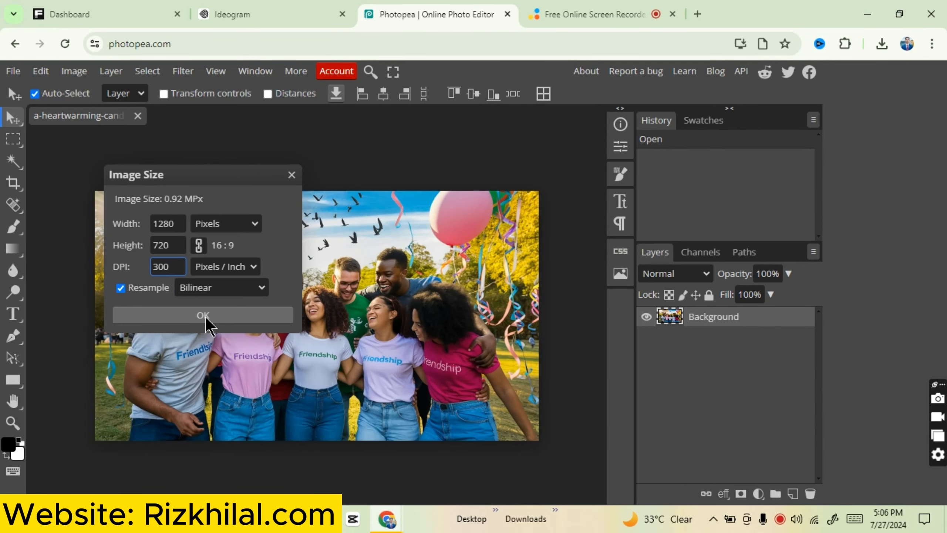
left_click(206, 316)
left_click(199, 315)
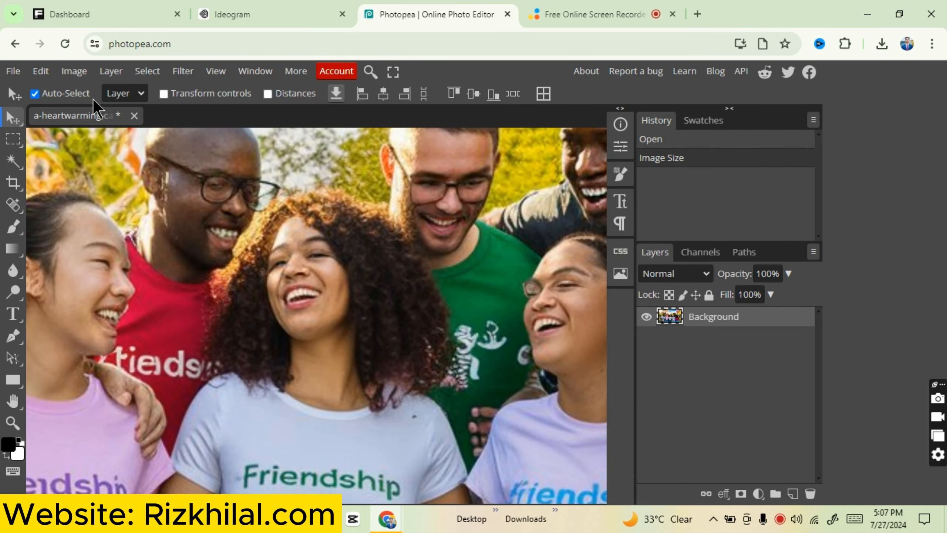
Export the resized Friendship group photo as a JPG at 70% quality and save it.
left_click(13, 72)
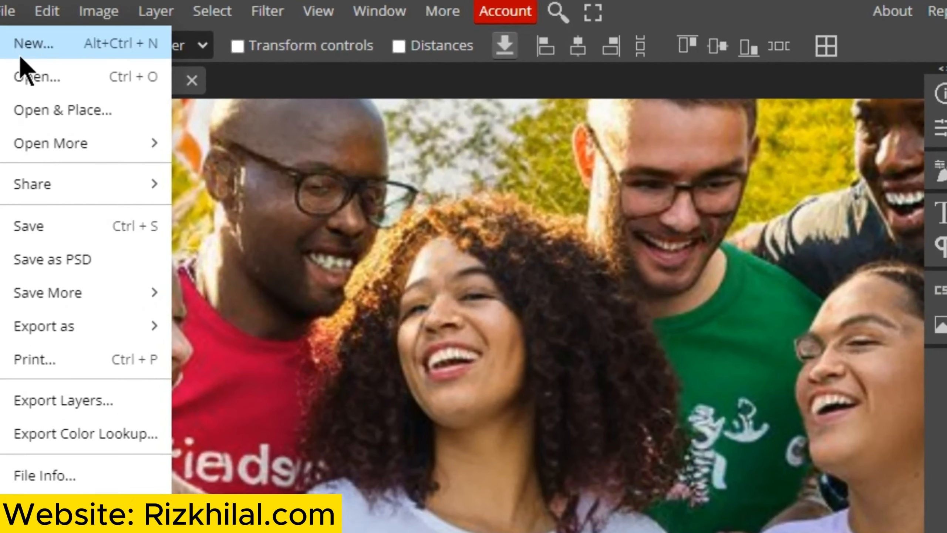
mouse_move(65, 323)
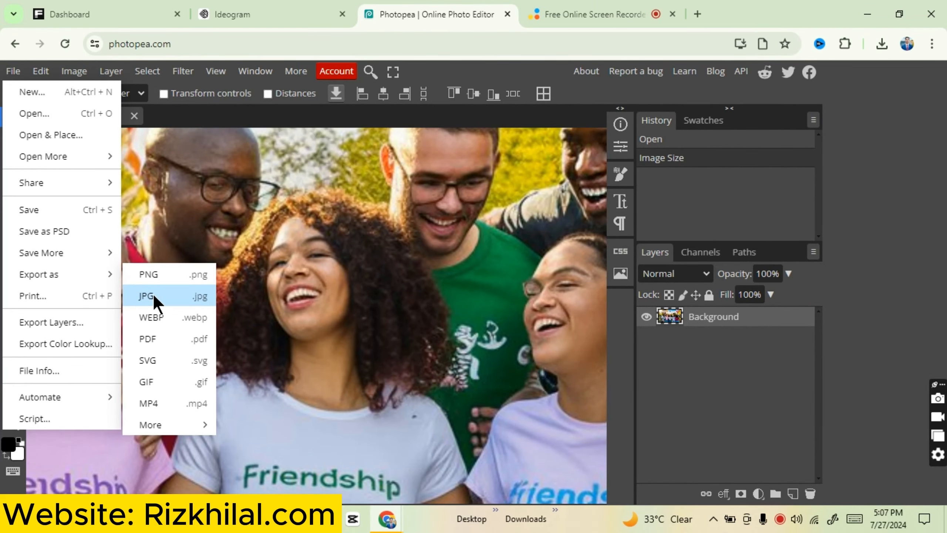
left_click(152, 294)
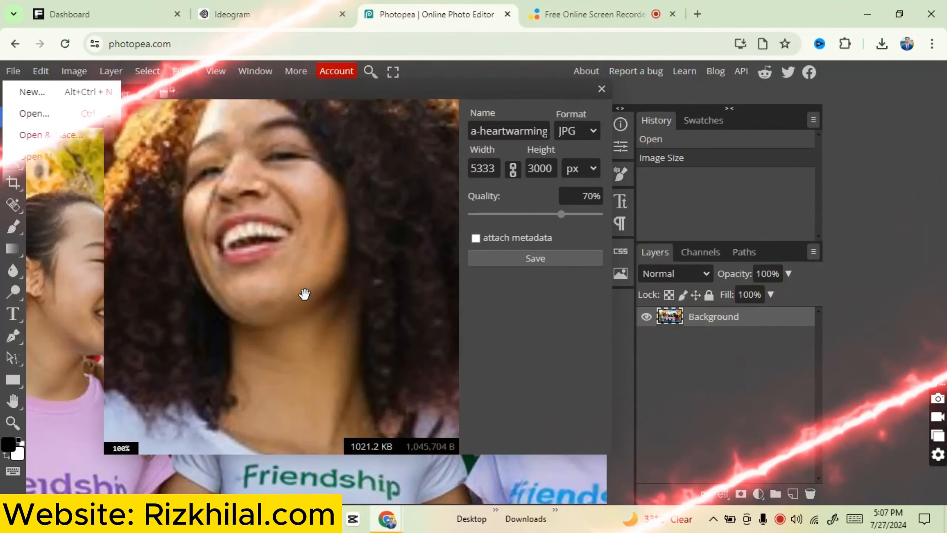
left_click(542, 259)
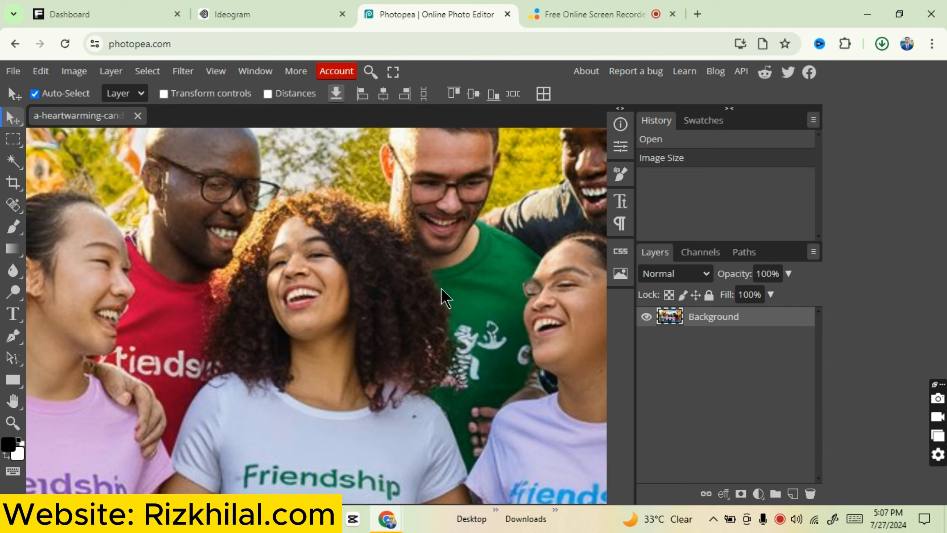
Switch to the Freepik Contributor dashboard and look over its upcoming festivities, performance overview and latest trends.
left_click(131, 14)
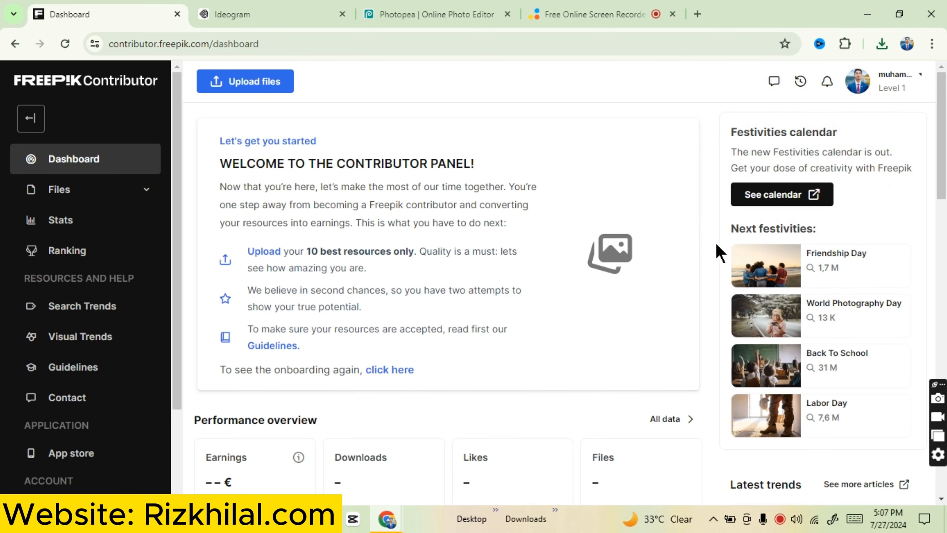
scroll(782, 368, "down", 2)
scroll(781, 364, "up", 2)
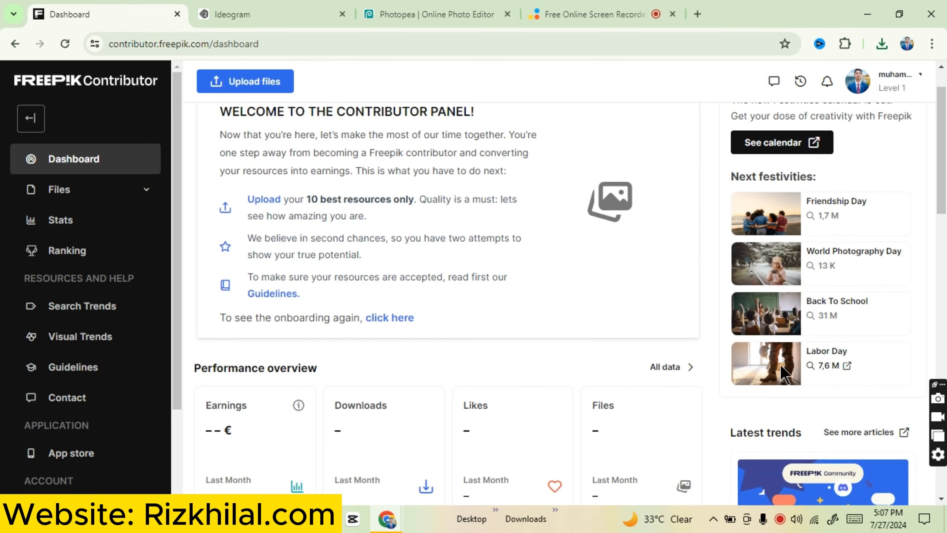
scroll(760, 331, "down", 4)
scroll(741, 345, "down", 6)
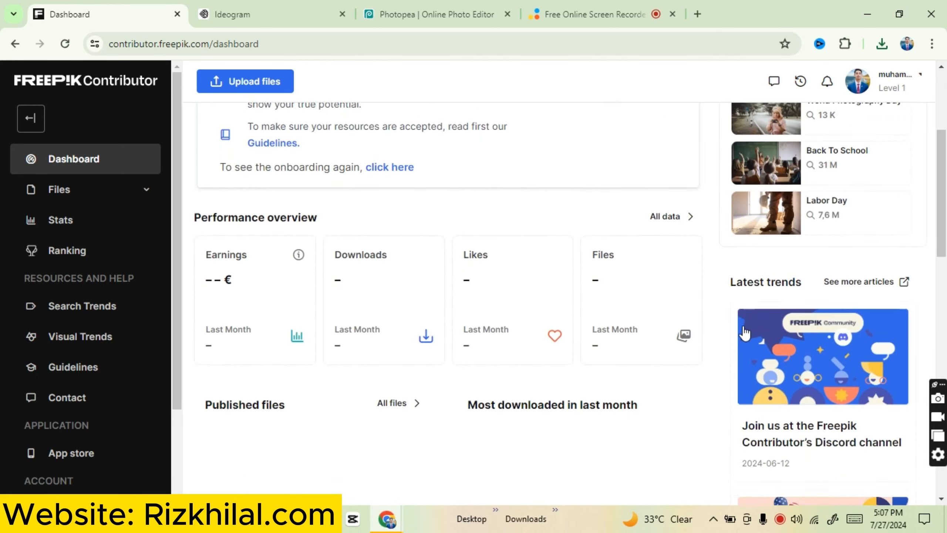